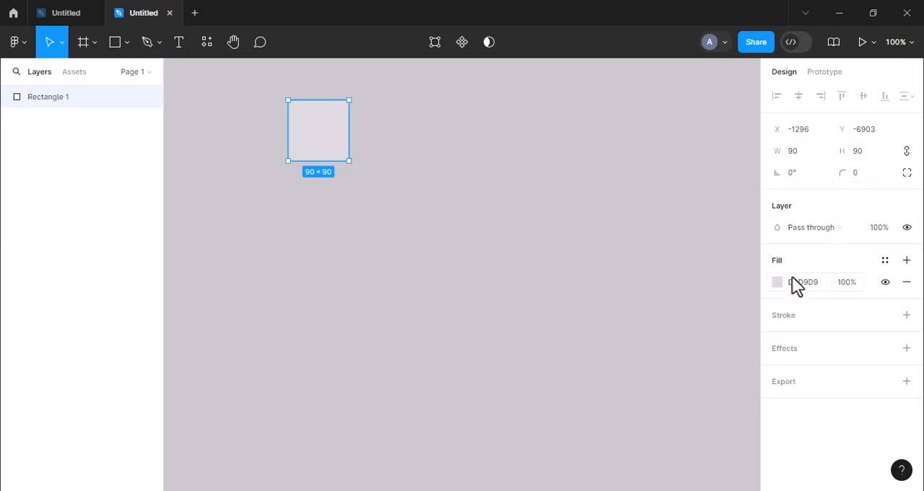
# Change the square's fill to a linear gradient and add a middle stop at 68%
pyautogui.click(777, 282)
pyautogui.click(633, 129)
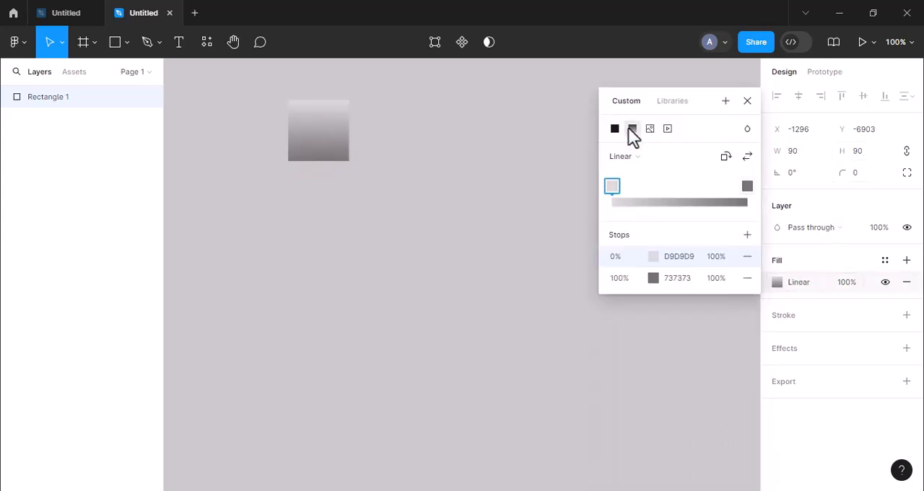
pyautogui.click(699, 193)
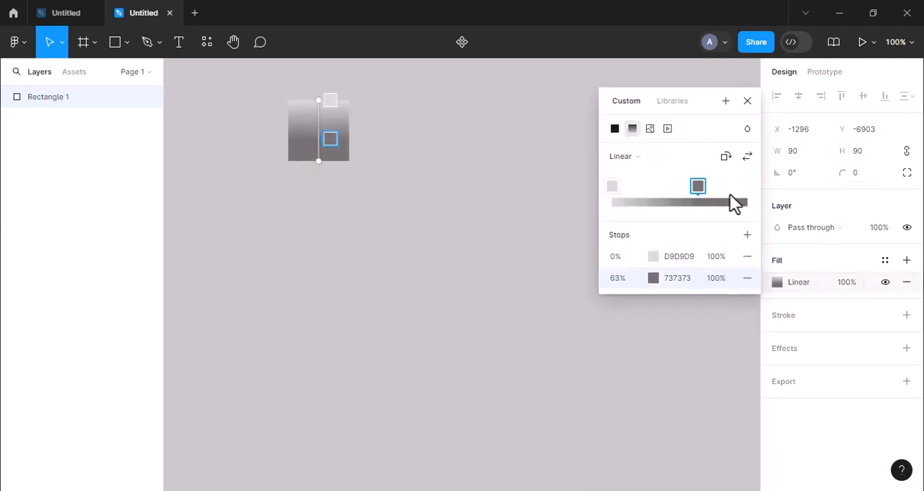
pyautogui.click(746, 194)
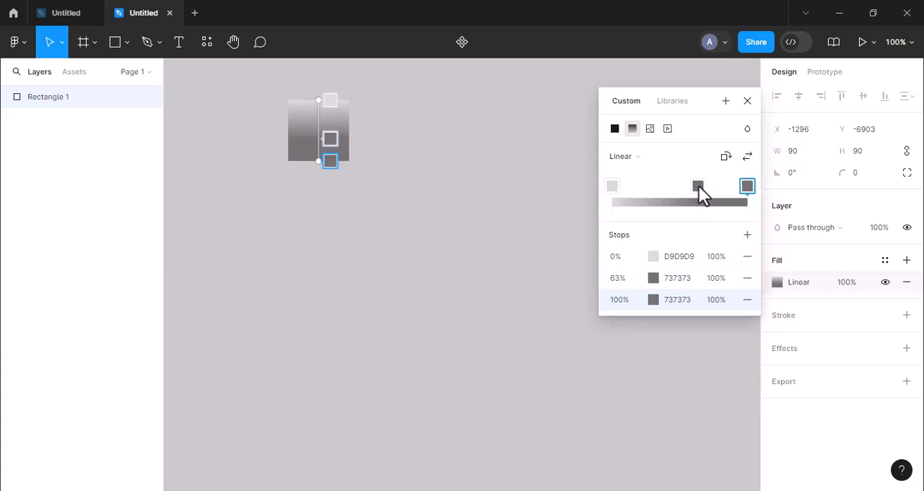
pyautogui.moveTo(700, 194); pyautogui.dragTo(707, 194)
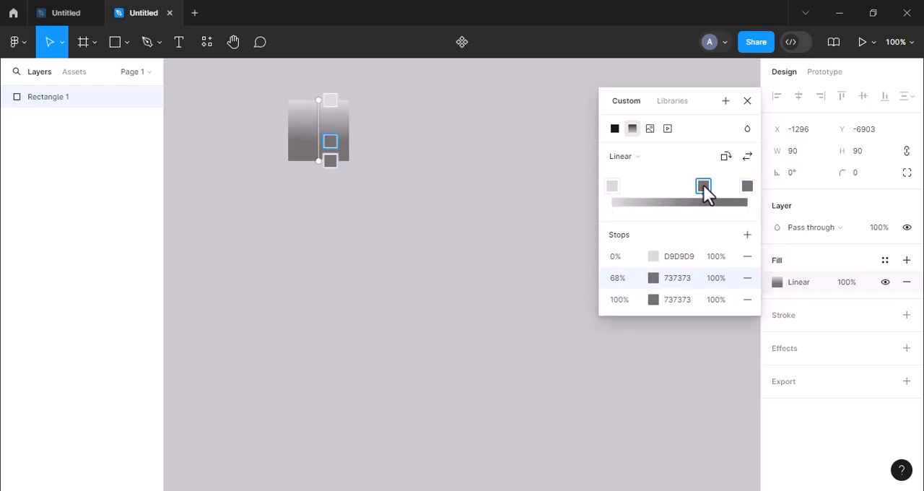
# Set the gradient's 0% and 100% stops to white, FFFFFF
pyautogui.click(686, 257)
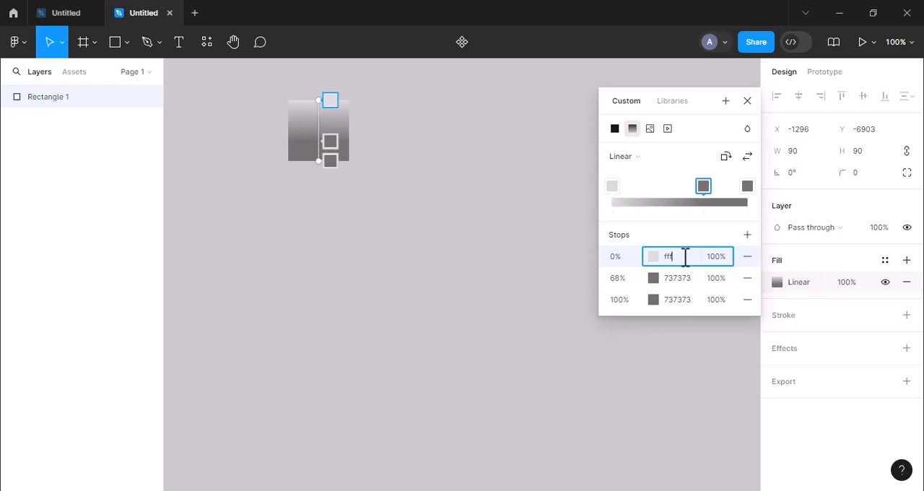
pyautogui.write('fff')
pyautogui.press('Return')
pyautogui.click(676, 302)
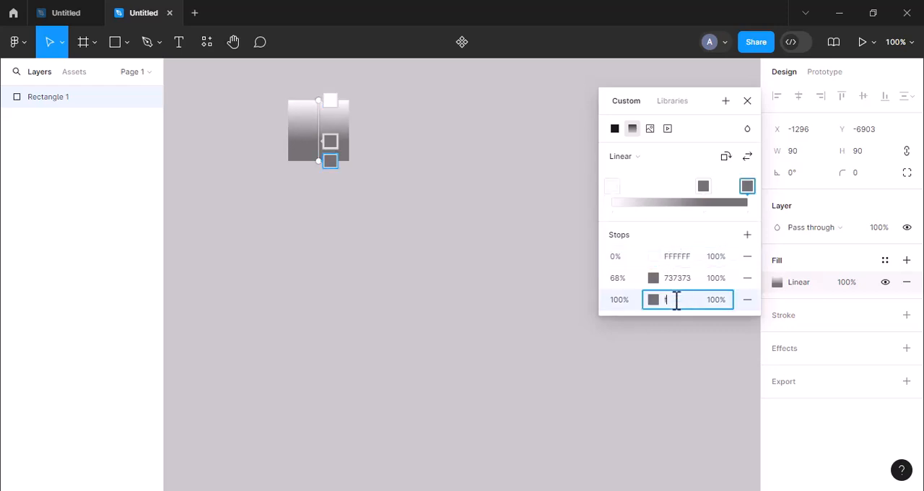
pyautogui.write('fff')
pyautogui.press('Return')
# Colour the middle gradient stop black, 000000, and move it to 65%
pyautogui.click(681, 278)
pyautogui.press('BackSpace')
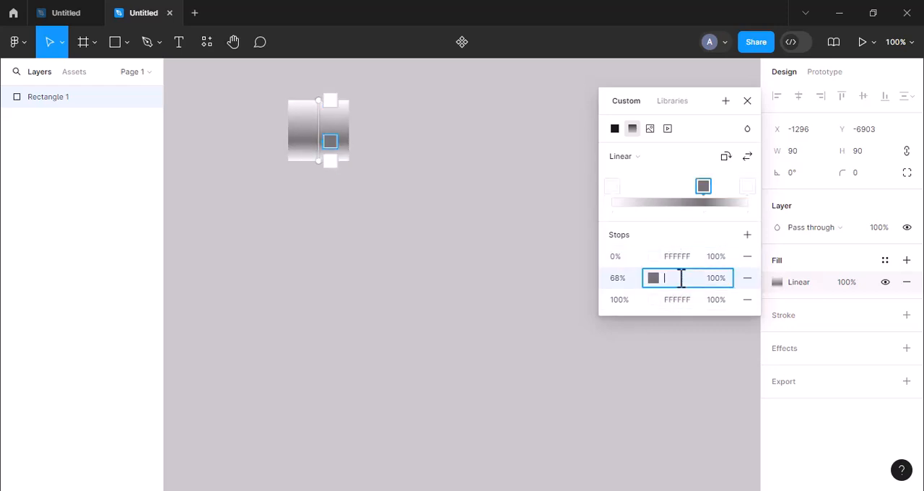
pyautogui.write('000')
pyautogui.press('Return')
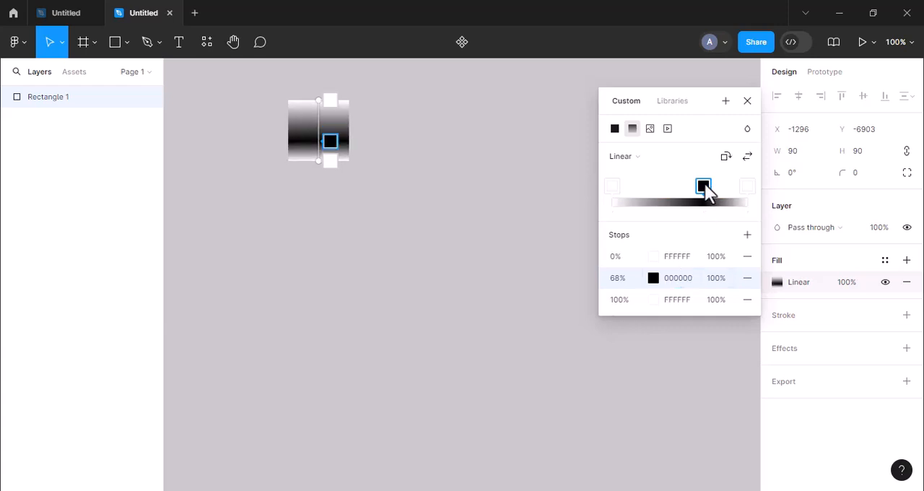
pyautogui.moveTo(705, 187)
pyautogui.mouseDown()
pyautogui.moveTo(715, 189)
pyautogui.moveTo(702, 192)
pyautogui.mouseUp()
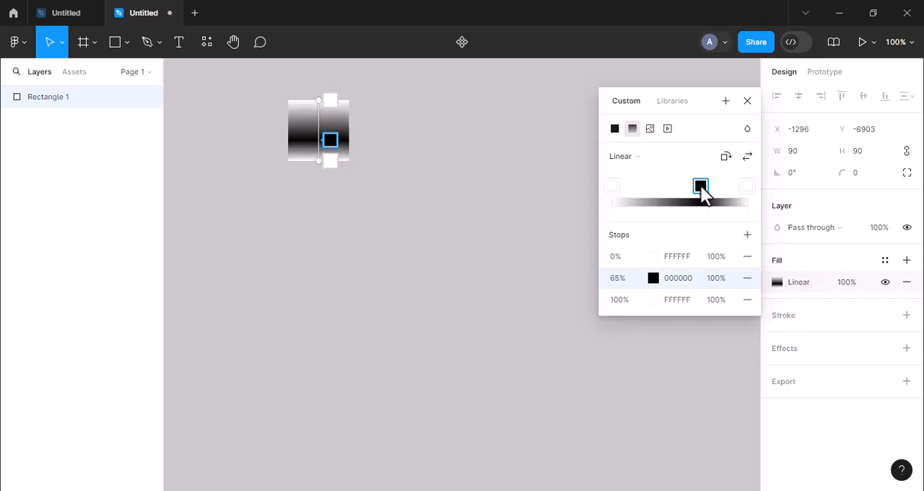
# Close the gradient settings and lower the square's fill opacity to 10%
pyautogui.click(748, 101)
pyautogui.click(843, 283)
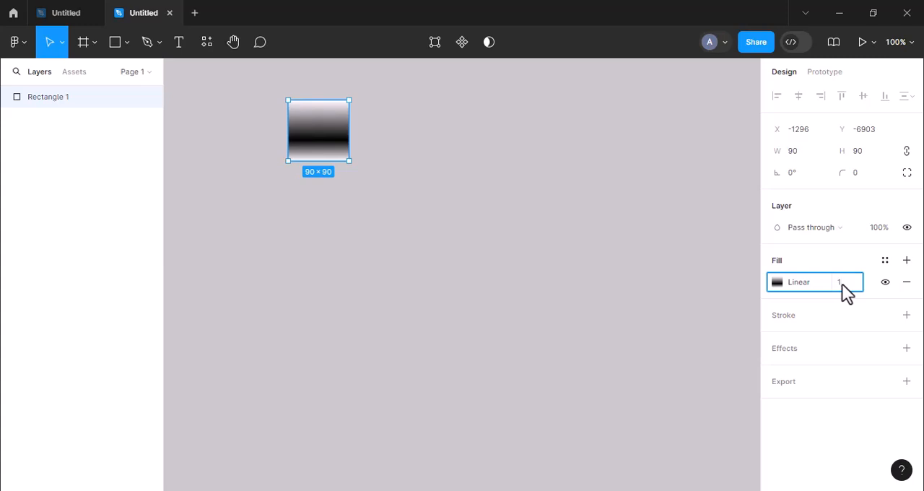
pyautogui.press('Return')
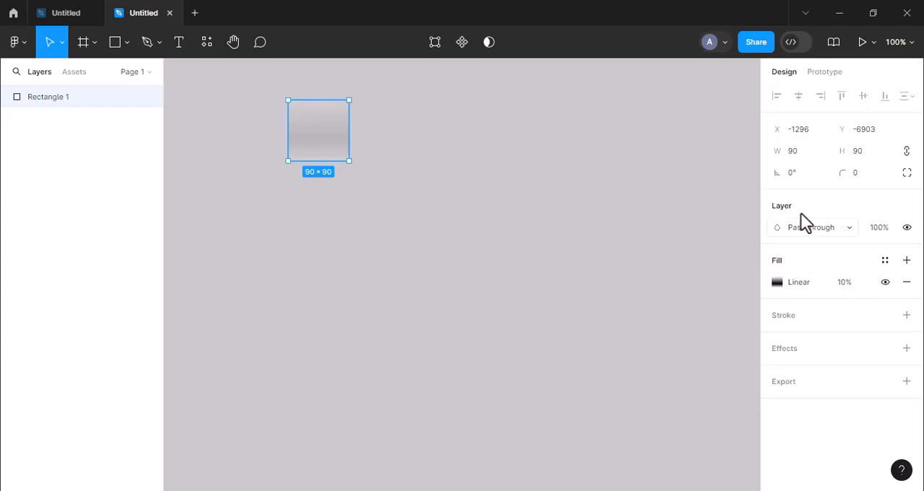
# Rotate the square 45° so that it stands as a diamond
pyautogui.click(794, 179)
pyautogui.press('BackSpace')
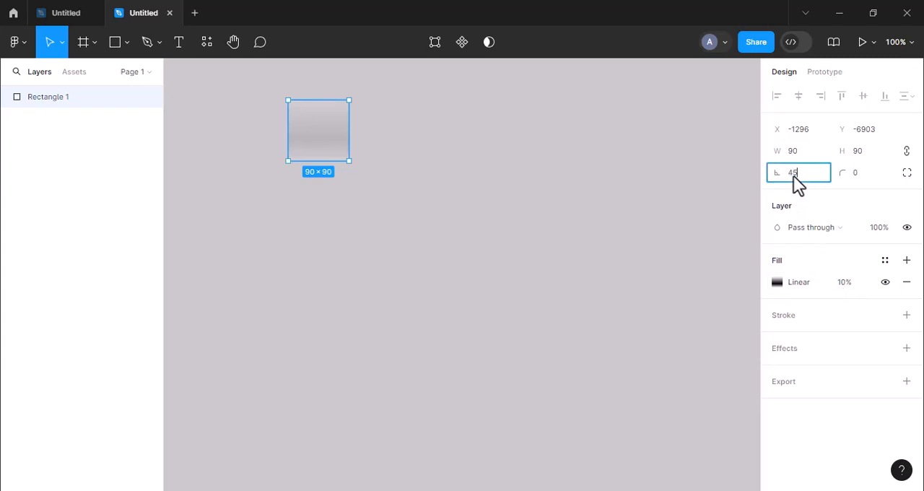
pyautogui.write('45')
pyautogui.press('Return')
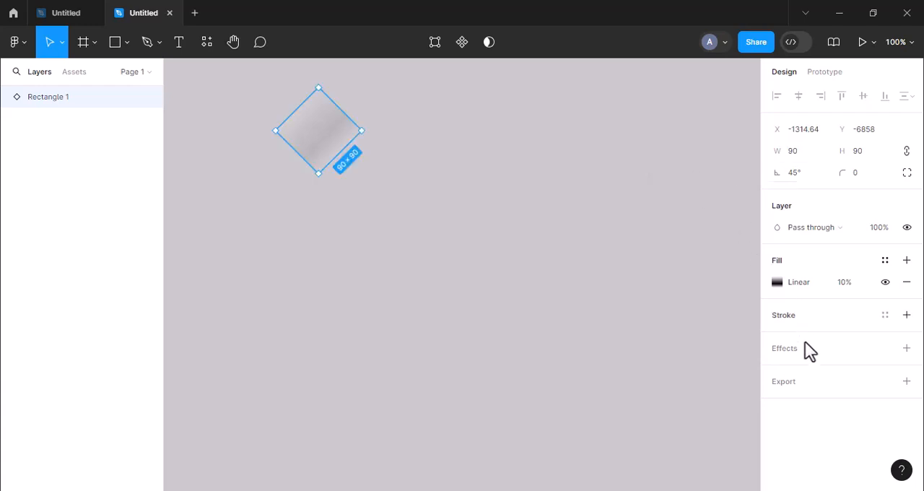
# Add a Background blur effect to the diamond with a blur of 120
pyautogui.click(803, 355)
pyautogui.click(804, 371)
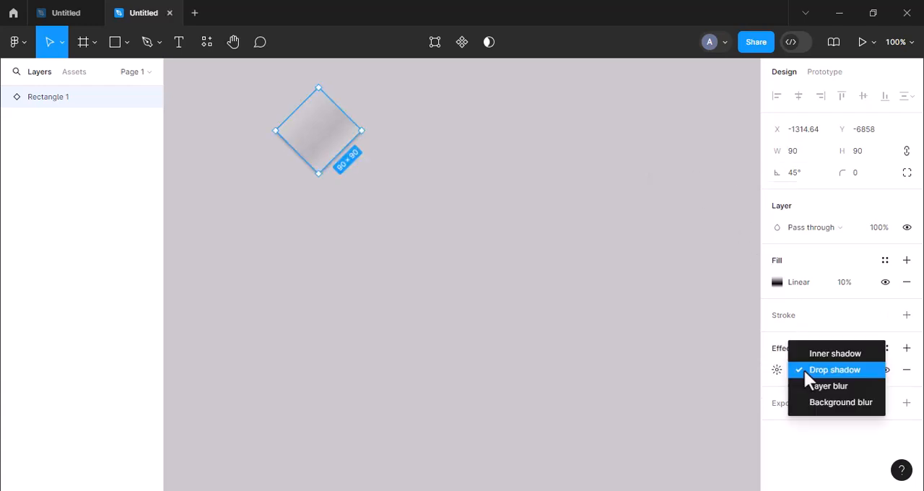
pyautogui.click(816, 402)
pyautogui.click(777, 370)
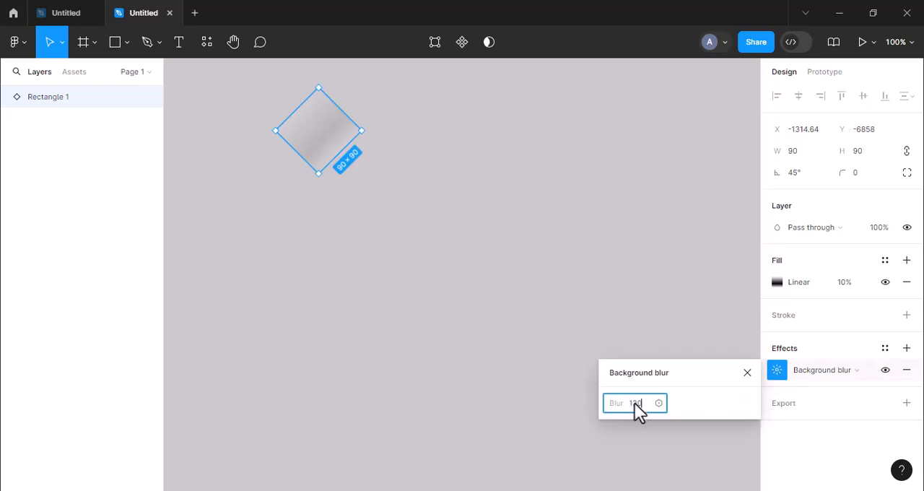
pyautogui.press('Return')
pyautogui.click(749, 374)
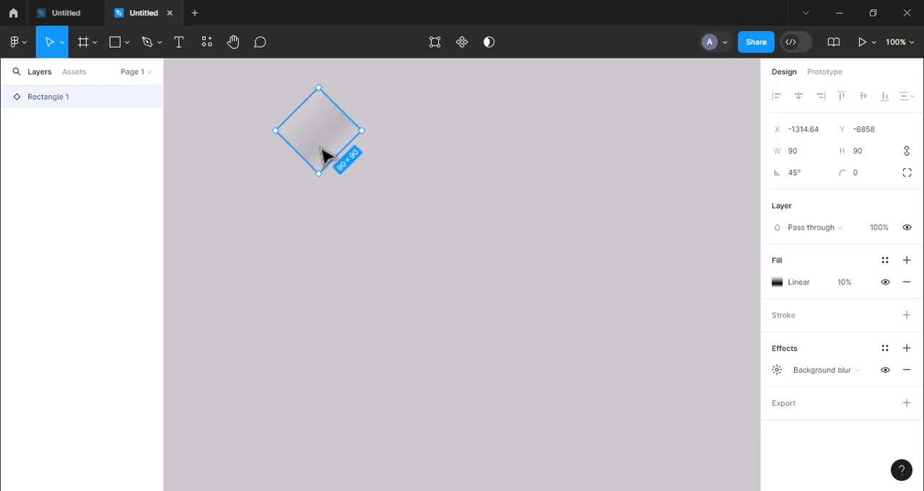
# Duplicate the diamond tip to tip with even spacing into a horizontal row of 11
pyautogui.moveTo(323, 151); pyautogui.dragTo(409, 156)
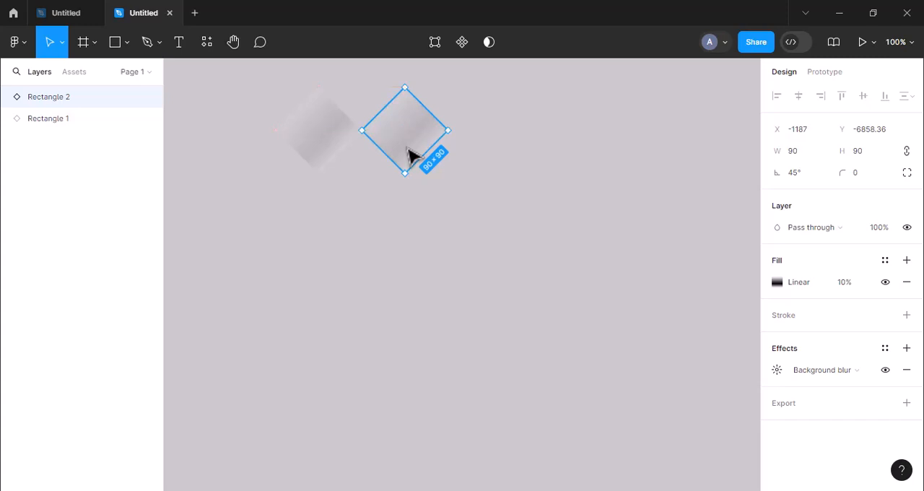
pyautogui.hotkey('ctrl', 'd')
pyautogui.hotkey('ctrl', 'd')
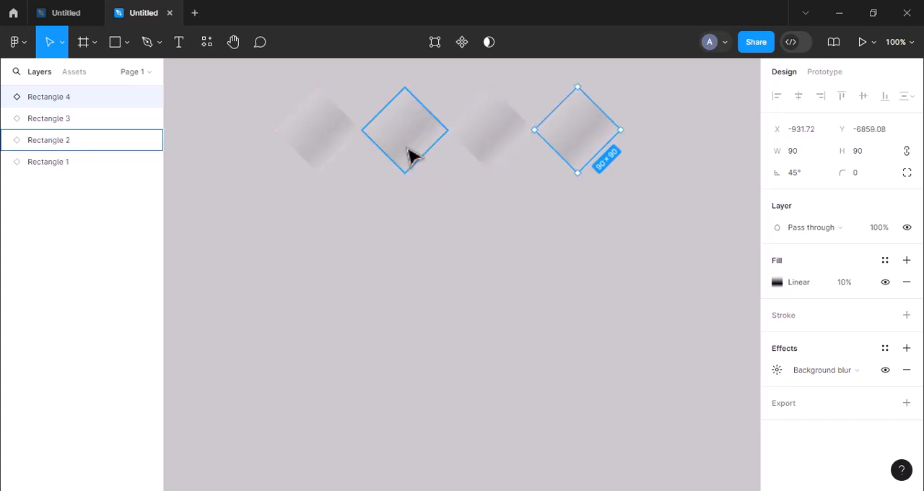
pyautogui.scroll(-5, 409, 156)
pyautogui.hotkey('ctrl', 'd')
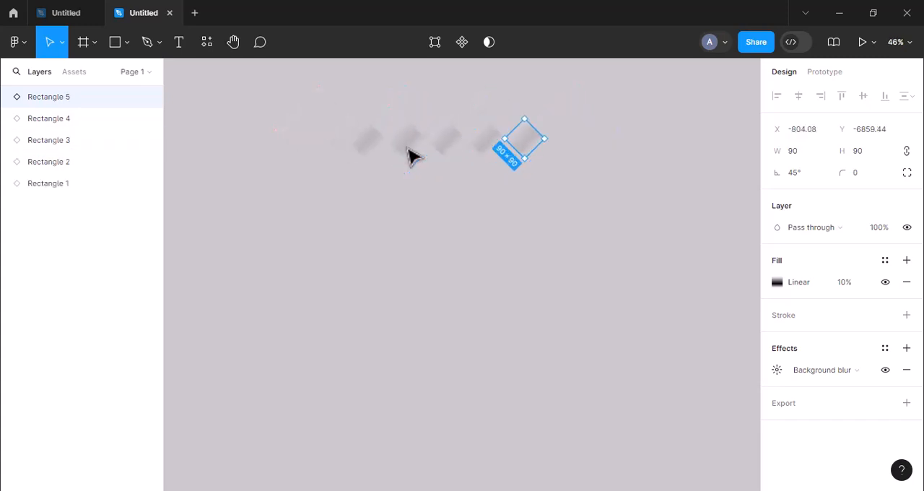
pyautogui.hotkey('ctrl', 'd')
pyautogui.hotkey('ctrl', 'd')
pyautogui.hotkey('ctrl', 'd')
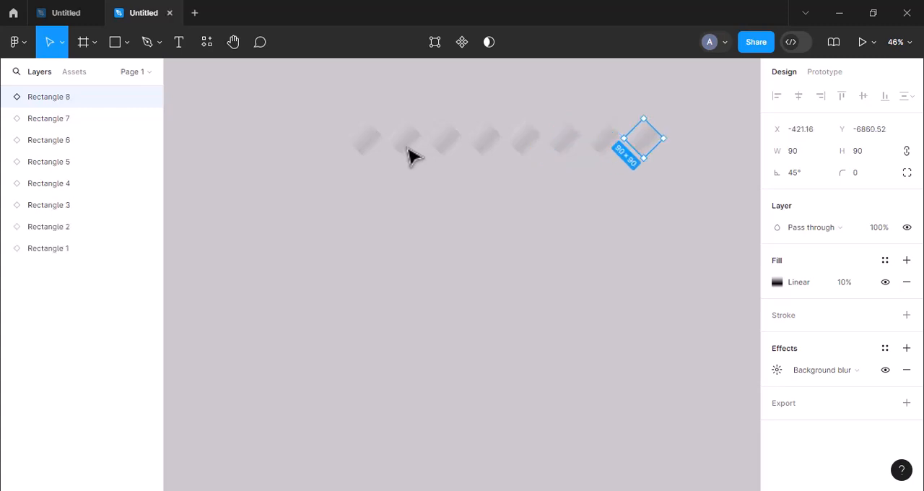
pyautogui.hotkey('ctrl', 'd')
pyautogui.hotkey('ctrl', 'd')
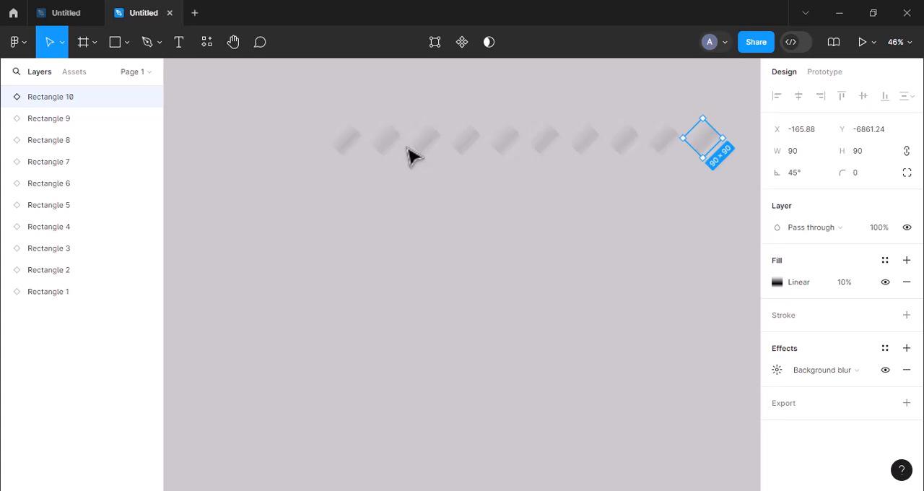
pyautogui.hotkey('ctrl', 'd')
# Select all 11 diamonds in the row and group them
pyautogui.moveTo(286, 95); pyautogui.dragTo(390, 192)
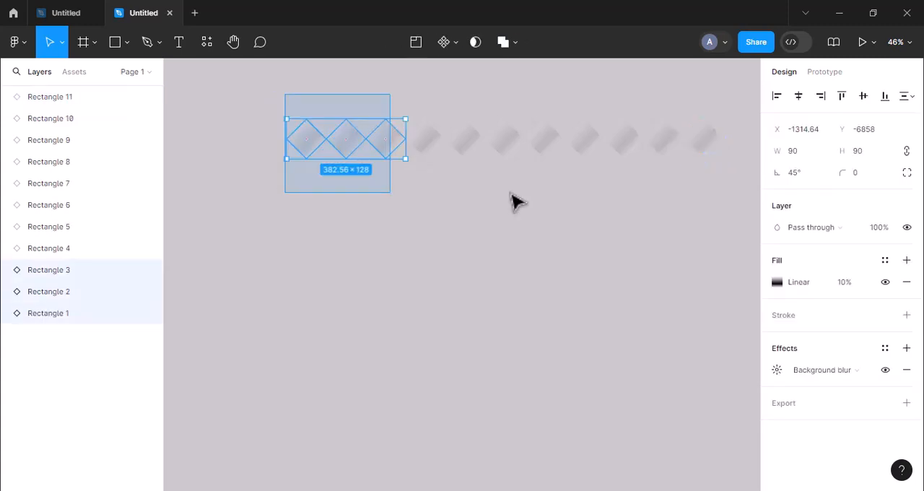
pyautogui.moveTo(514, 201); pyautogui.dragTo(735, 199)
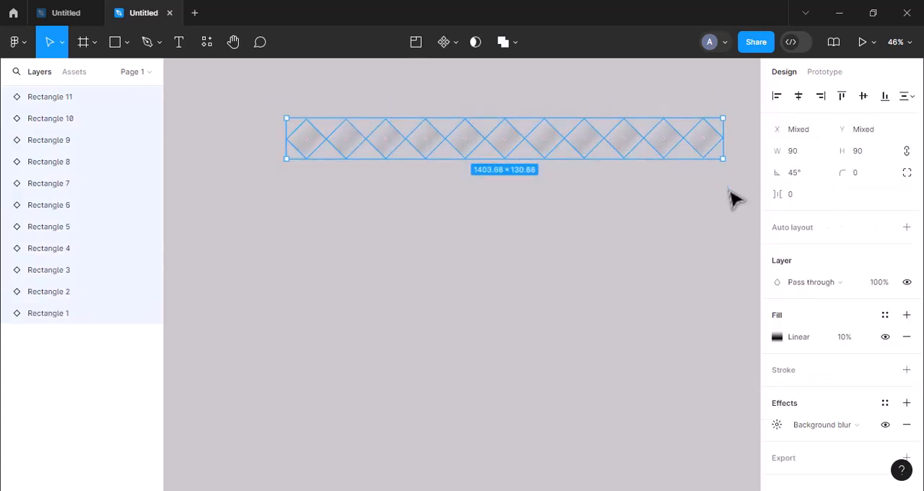
pyautogui.hotkey('ctrl', 'g')
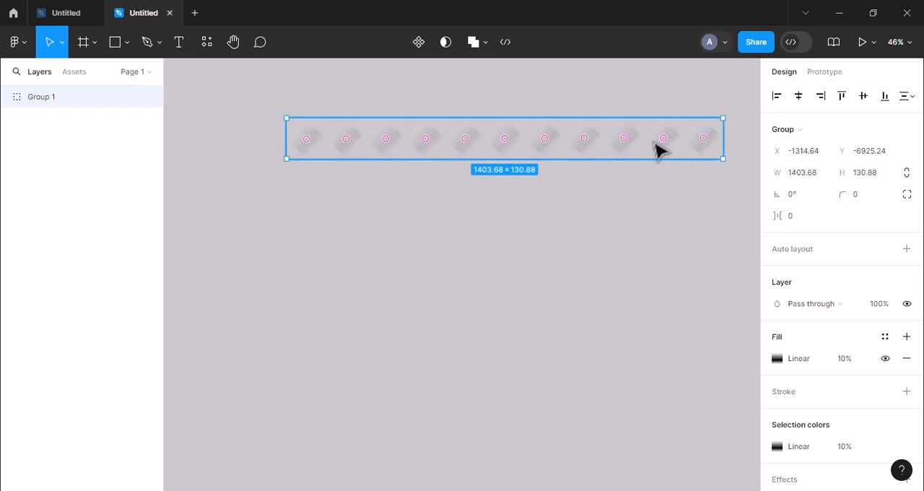
# Duplicate the row group and interlock the copy half a diamond right and below, at X -1251, Y -6863
pyautogui.hotkey('ctrl', 'd')
pyautogui.moveTo(657, 150); pyautogui.dragTo(675, 167)
pyautogui.scroll(5, 676, 169)
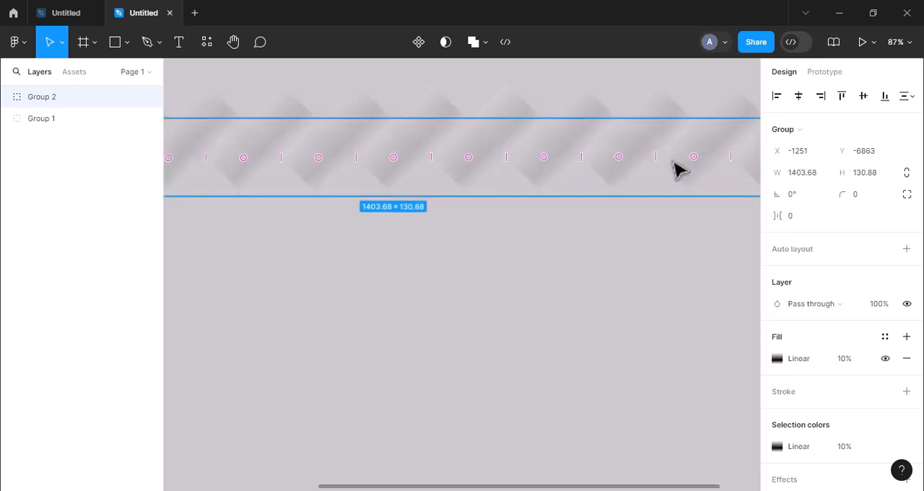
pyautogui.scroll(1, 576, 200)
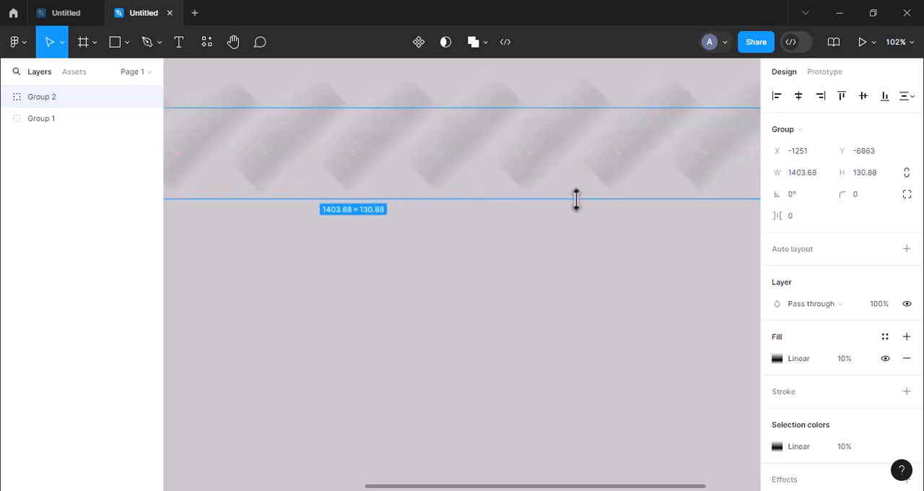
# Duplicate the row group into a third and a fourth row, nesting each one below the previous row
pyautogui.hotkey('ctrl', 'd')
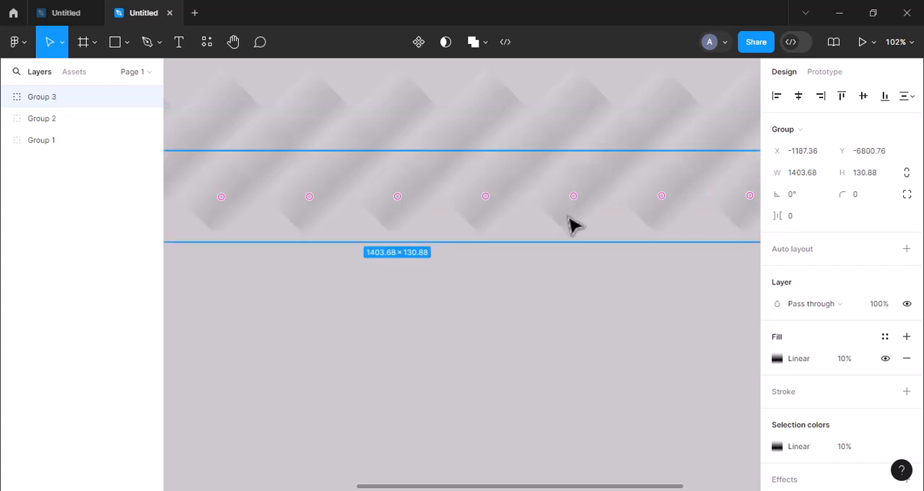
pyautogui.moveTo(571, 221)
pyautogui.mouseDown()
pyautogui.moveTo(479, 233)
pyautogui.moveTo(489, 223)
pyautogui.moveTo(487, 236)
pyautogui.moveTo(571, 231)
pyautogui.mouseUp()
pyautogui.hotkey('ctrl', 'd')
pyautogui.scroll(1, 571, 232)
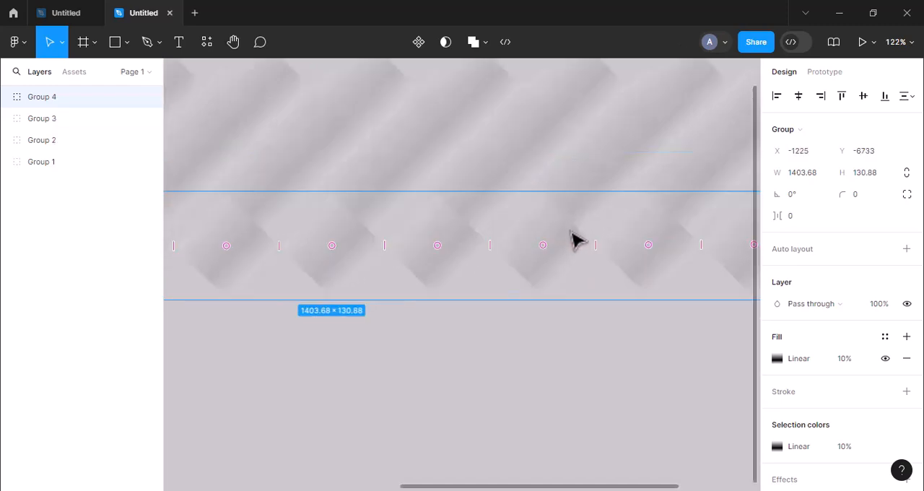
pyautogui.moveTo(561, 280); pyautogui.dragTo(522, 266)
# Change the canvas background colour to dark grey
pyautogui.click(528, 343)
pyautogui.click(778, 124)
pyautogui.click(603, 260)
pyautogui.click(748, 126)
# Add a fifth and a sixth row by duplicating the row group, placing the sixth at X -1247, Y -6612
pyautogui.hotkey('ctrl', 'd')
pyautogui.scroll(-3, 526, 265)
pyautogui.scroll(-2, 526, 266)
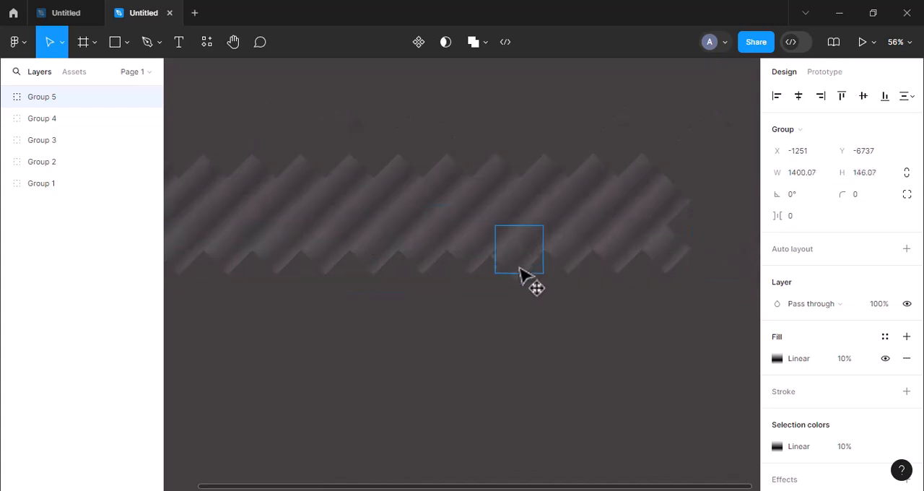
pyautogui.moveTo(477, 286); pyautogui.dragTo(502, 319)
pyautogui.scroll(-1, 409, 283)
pyautogui.scroll(4, 443, 291)
pyautogui.scroll(-4, 402, 328)
pyautogui.scroll(6, 504, 326)
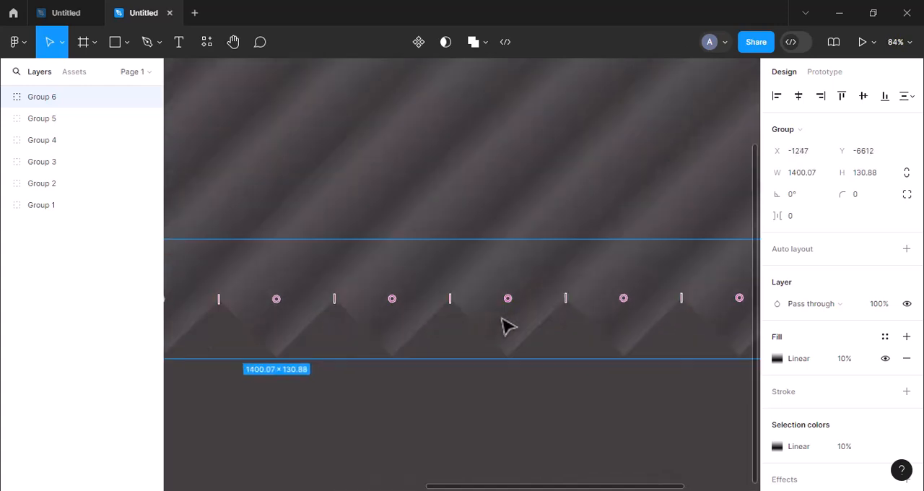
# Duplicate the row group into rows seven to nine, staggered downward, with the ninth at X -1311, Y -6422
pyautogui.hotkey('ctrl', 'd')
pyautogui.moveTo(503, 328); pyautogui.dragTo(403, 371)
pyautogui.scroll(-2, 402, 375)
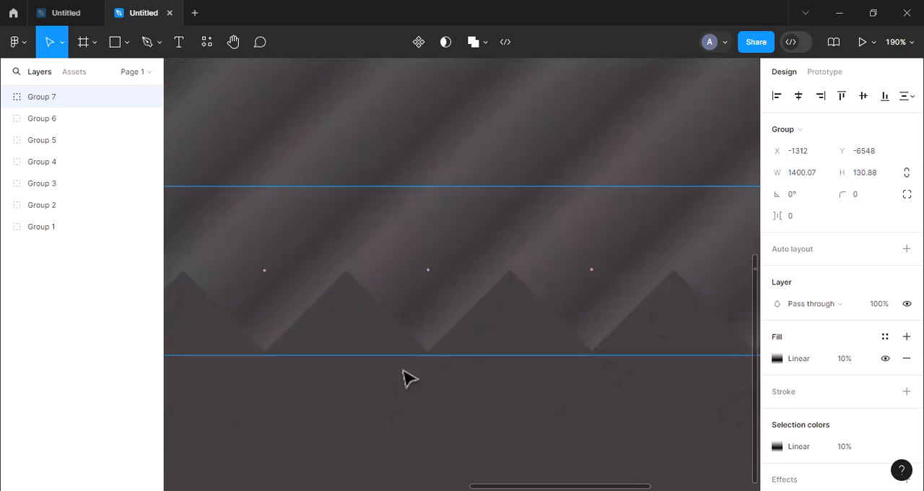
pyautogui.scroll(4, 403, 375)
pyautogui.scroll(-4, 402, 375)
pyautogui.moveTo(484, 257); pyautogui.dragTo(404, 386)
pyautogui.hotkey('ctrl', 'd')
pyautogui.scroll(-5, 406, 386)
pyautogui.hscroll(-3, 407, 386)
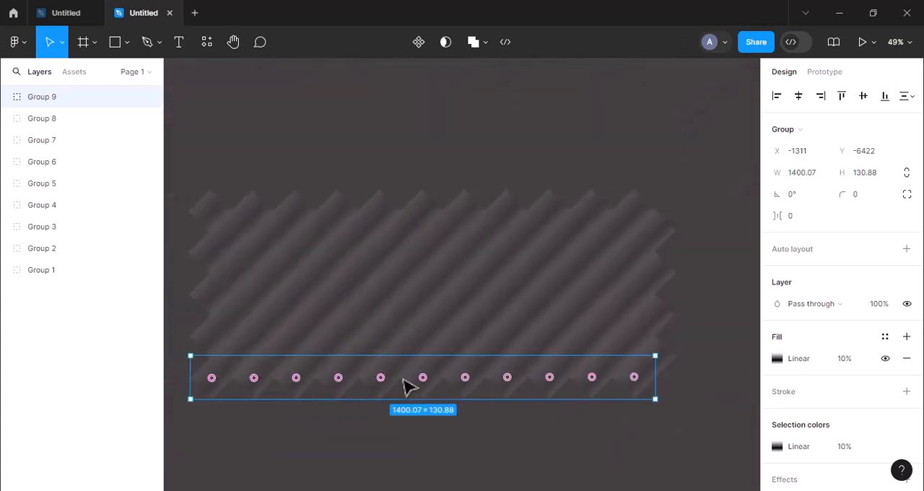
# Keep duplicating the row group downward in the same stagger up to 15 rows, the last at X -1311, Y -6046
pyautogui.scroll(-3, 407, 387)
pyautogui.hscroll(-1, 403, 379)
pyautogui.moveTo(464, 287); pyautogui.dragTo(495, 392)
pyautogui.scroll(3, 483, 308)
pyautogui.scroll(1, 484, 308)
pyautogui.hotkey('ctrl', 'd')
pyautogui.scroll(-3, 497, 393)
pyautogui.moveTo(465, 301); pyautogui.dragTo(397, 372)
# Select all 15 row groups and combine them into one group
pyautogui.scroll(-10, 396, 372)
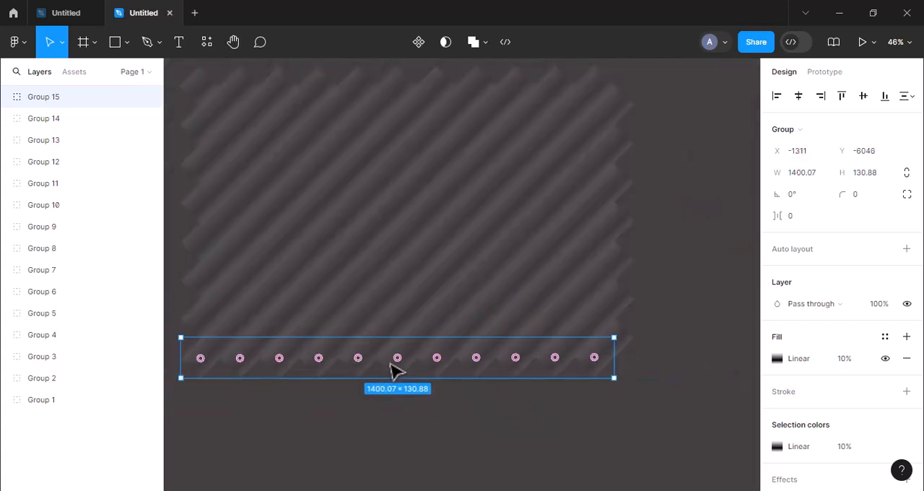
pyautogui.moveTo(250, 173); pyautogui.dragTo(559, 394)
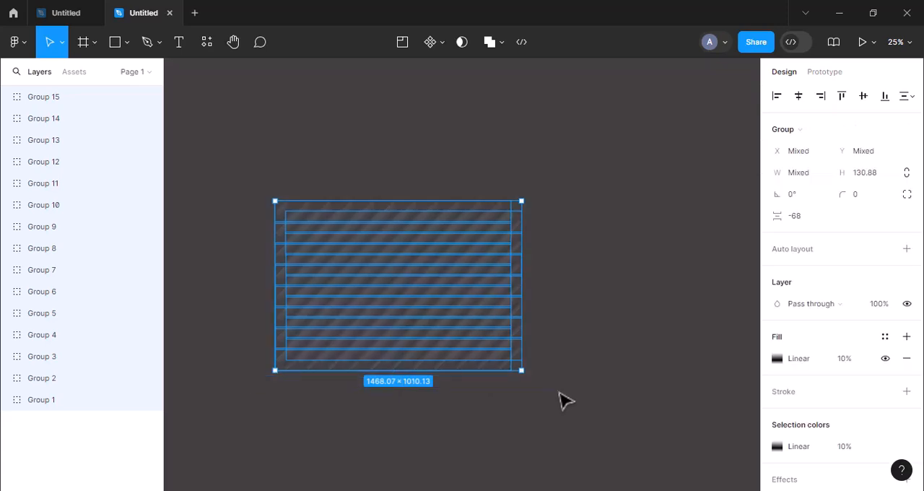
pyautogui.hotkey('ctrl', 'g')
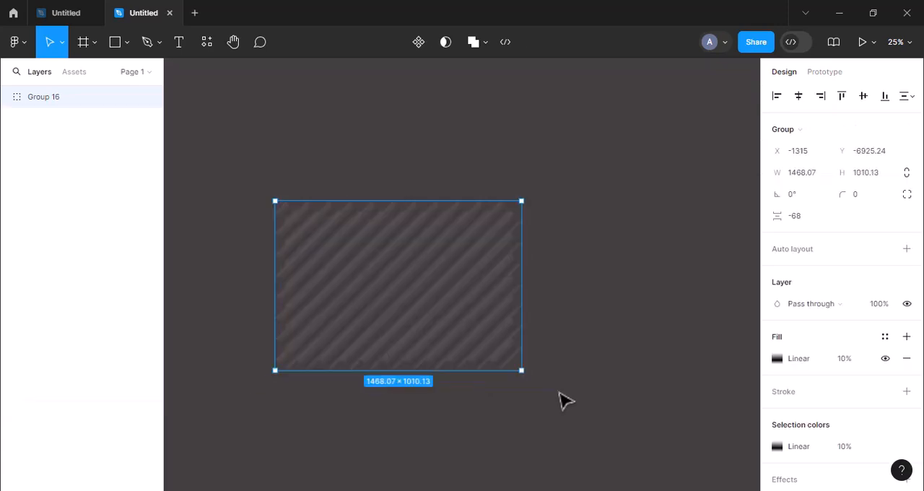
# Change the page background to the light grey B5B3B3
pyautogui.press('Escape')
pyautogui.click(777, 124)
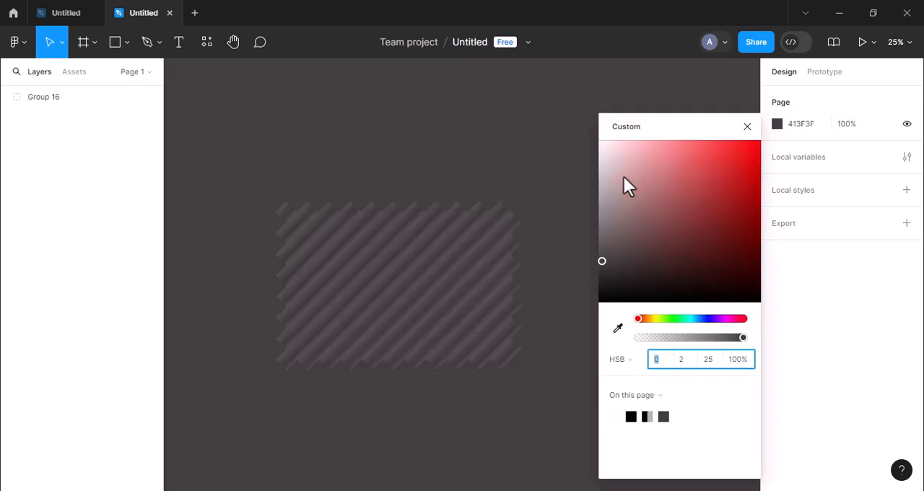
pyautogui.moveTo(610, 184)
pyautogui.mouseDown()
pyautogui.moveTo(600, 205)
pyautogui.moveTo(600, 193)
pyautogui.mouseUp()
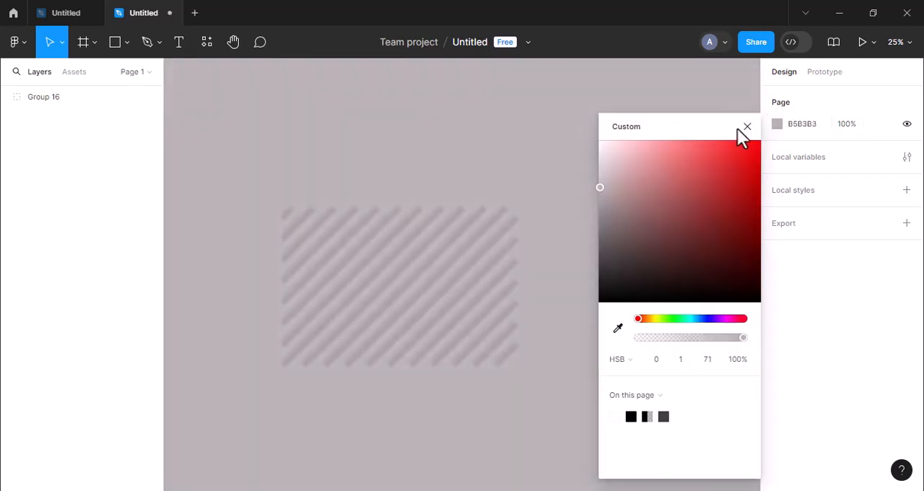
pyautogui.click(748, 127)
# Draw a frame in the empty space below the ribbed pattern and resize it to about 1157 × 629
pyautogui.scroll(-5, 631, 278)
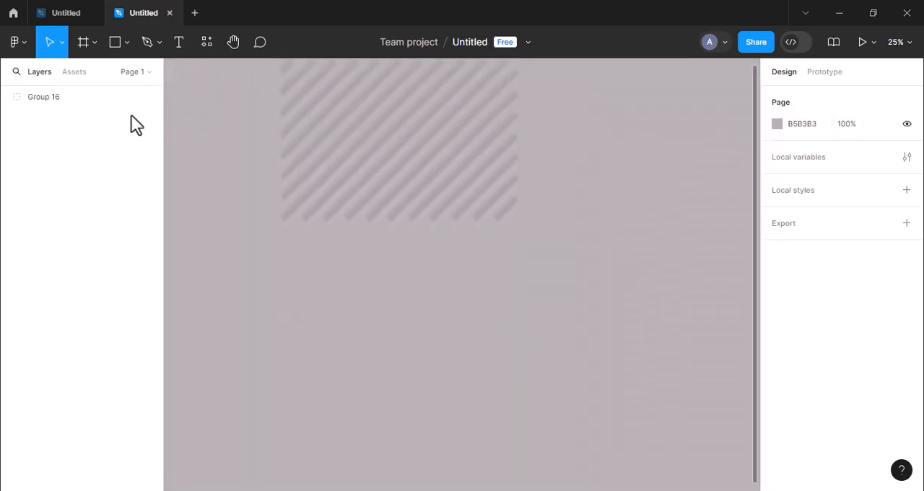
pyautogui.click(82, 42)
pyautogui.moveTo(258, 278); pyautogui.dragTo(541, 434)
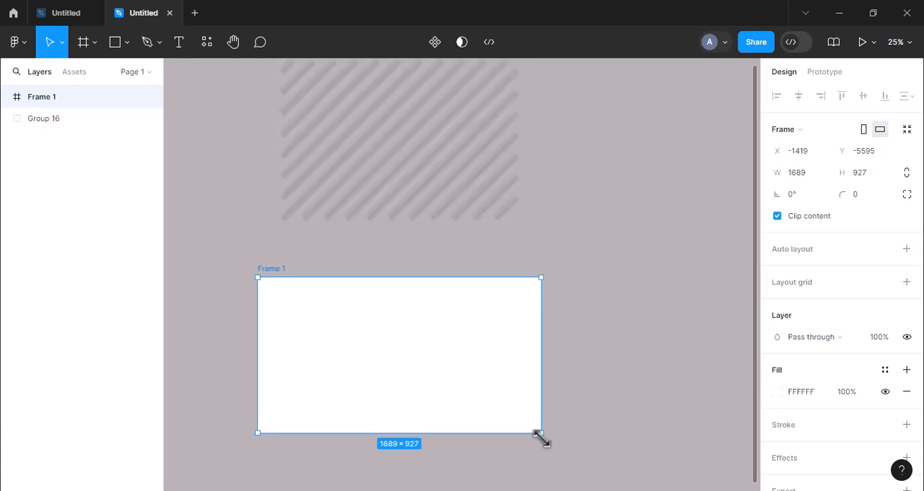
pyautogui.moveTo(541, 437); pyautogui.dragTo(452, 385)
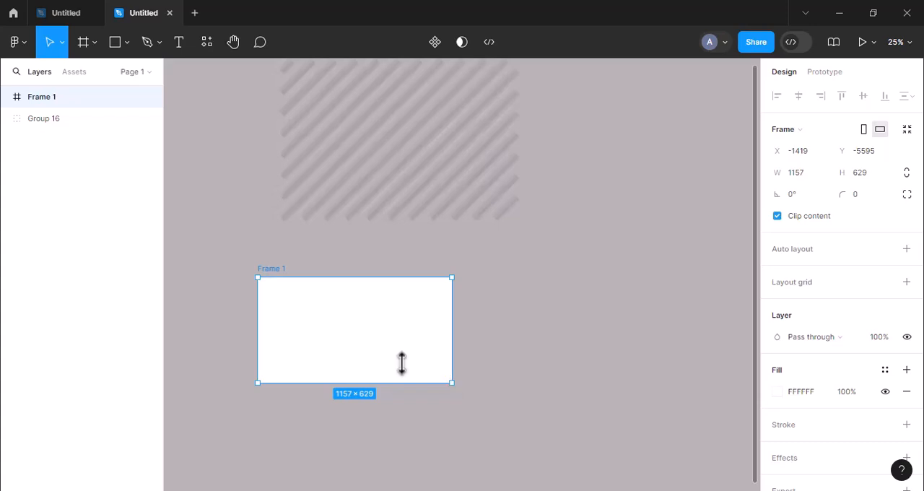
# Draw a rectangle about 387 high over the frame's upper-right corner and set its width to 387
pyautogui.doubleClick(18, 98)
pyautogui.click(116, 39)
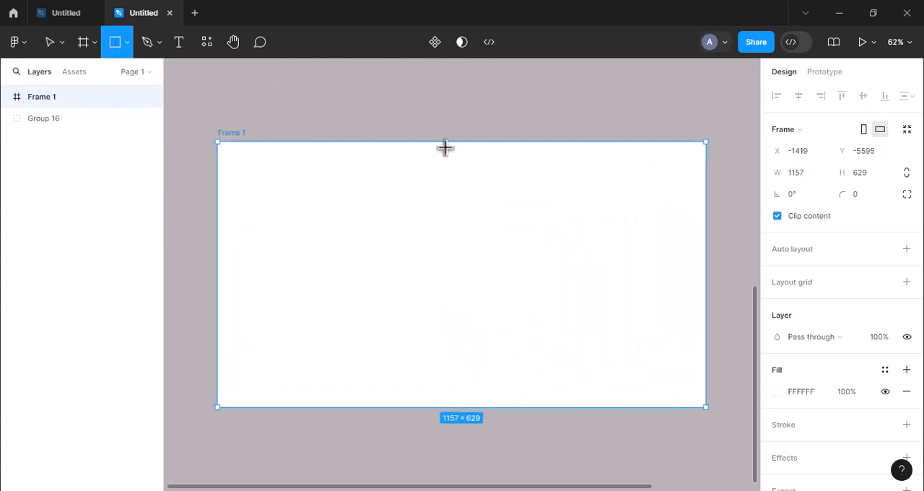
pyautogui.moveTo(511, 124)
pyautogui.mouseDown()
pyautogui.moveTo(532, 193)
pyautogui.moveTo(625, 277)
pyautogui.moveTo(716, 287)
pyautogui.mouseUp()
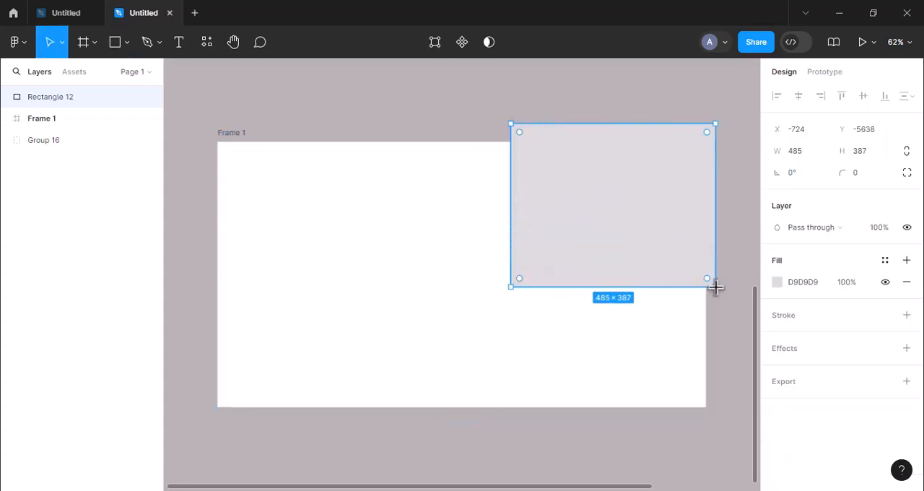
pyautogui.click(792, 155)
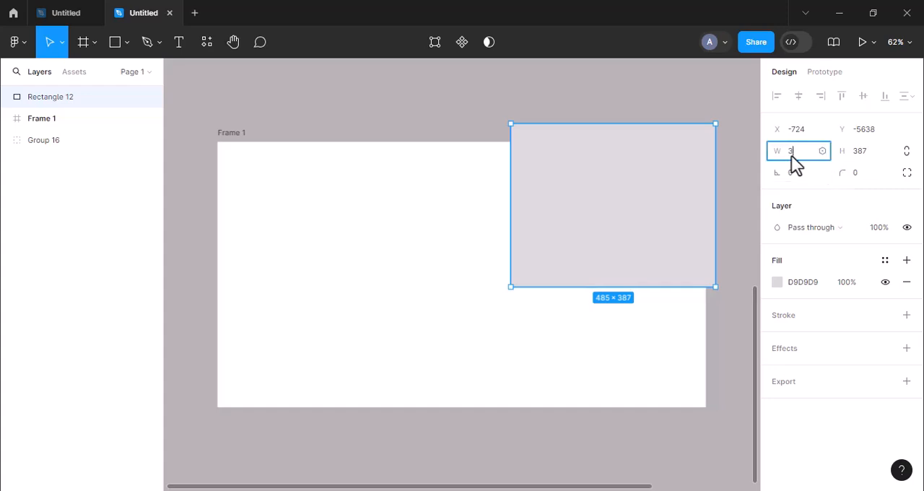
pyautogui.write('387')
pyautogui.press('Return')
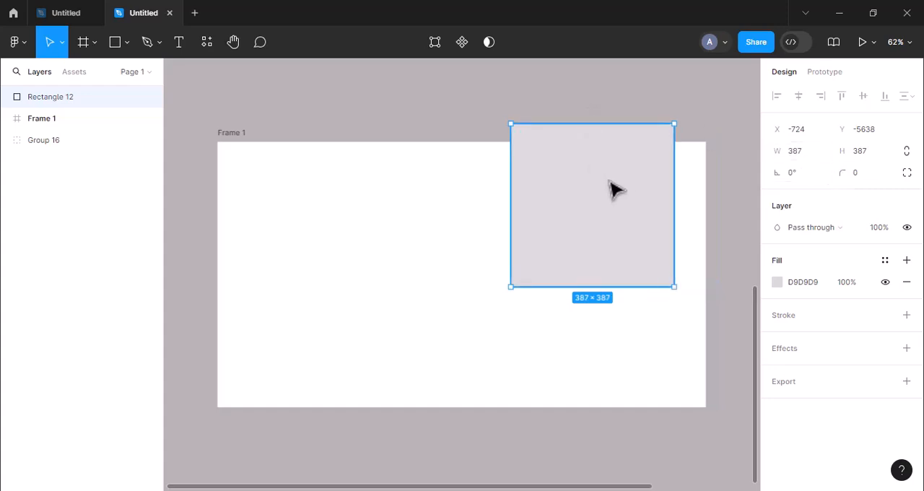
# Reposition and enlarge the square over the frame's upper-right corner to about 487 × 461, and place it beneath Frame 1 in the layer order
pyautogui.moveTo(613, 190); pyautogui.dragTo(641, 196)
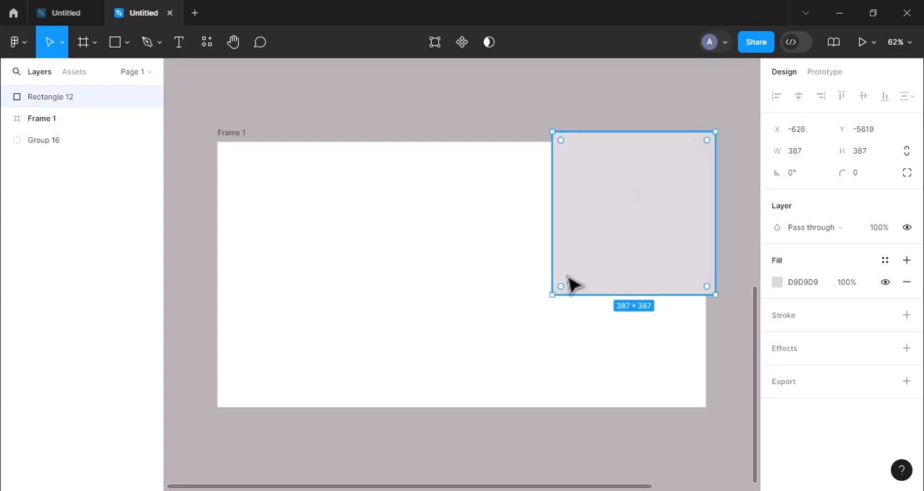
pyautogui.moveTo(551, 295); pyautogui.dragTo(507, 324)
pyautogui.moveTo(596, 306)
pyautogui.mouseDown()
pyautogui.moveTo(605, 296)
pyautogui.moveTo(597, 302)
pyautogui.mouseUp()
pyautogui.moveTo(48, 94); pyautogui.dragTo(56, 139)
# Move the ribbed pattern group over the frame's upper-right corner and nest it in Frame 1 with the rectangle, keeping the pattern on top
pyautogui.scroll(2, 271, 149)
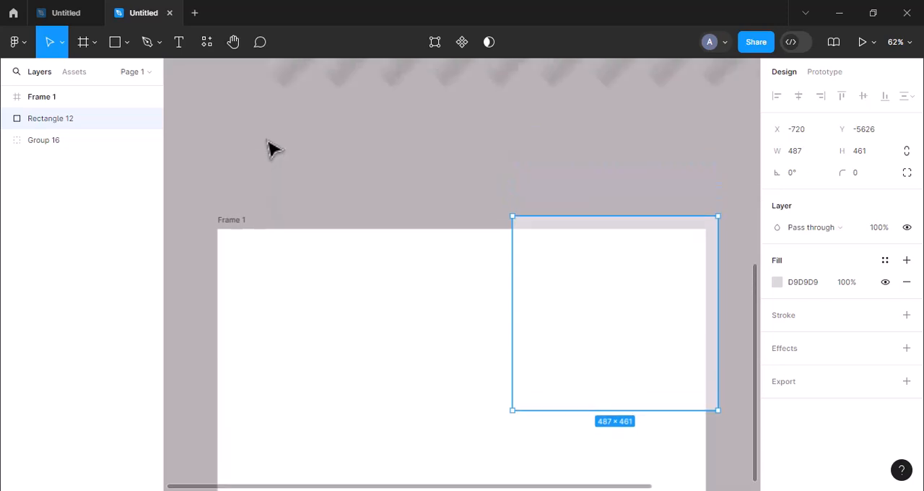
pyautogui.scroll(3, 272, 148)
pyautogui.click(427, 136)
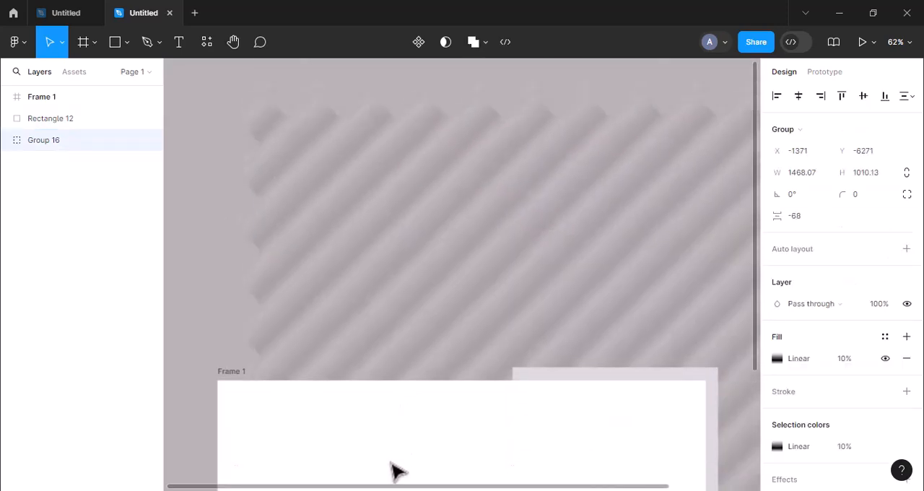
pyautogui.moveTo(396, 470); pyautogui.dragTo(377, 490)
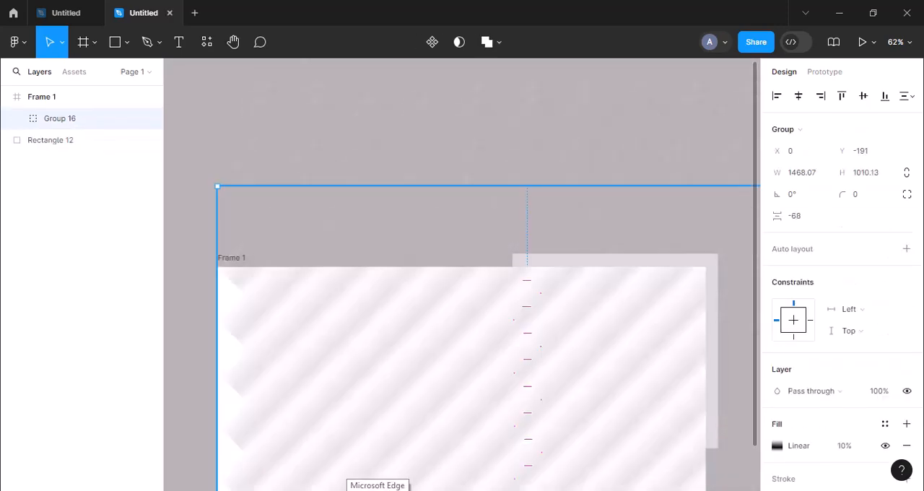
pyautogui.scroll(-3, 481, 427)
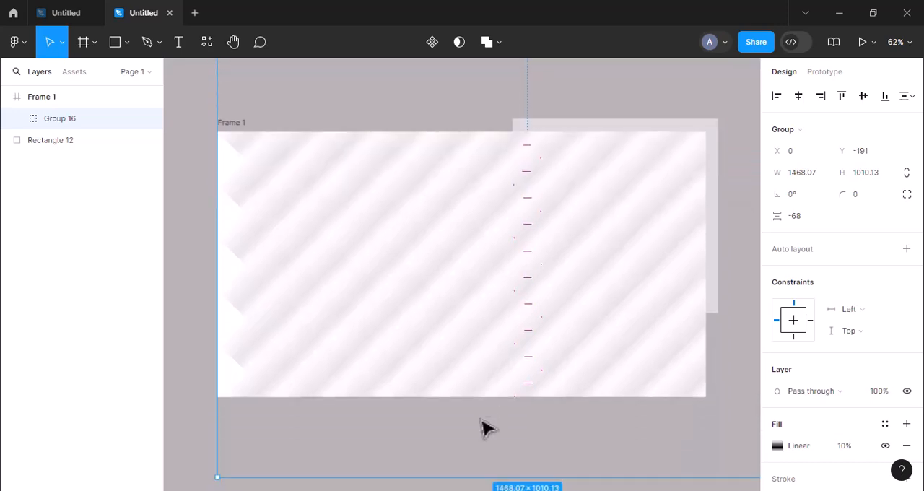
pyautogui.moveTo(547, 309); pyautogui.dragTo(685, 176)
pyautogui.moveTo(659, 191); pyautogui.dragTo(662, 193)
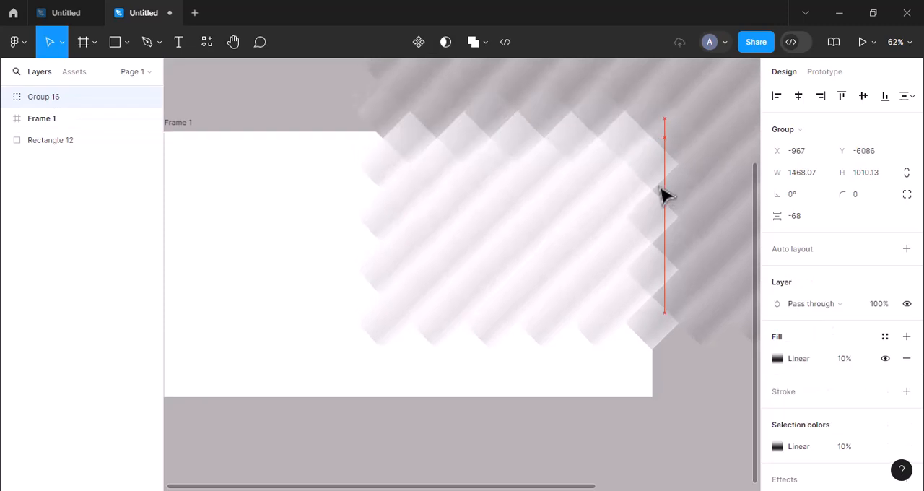
pyautogui.moveTo(65, 102); pyautogui.dragTo(130, 145)
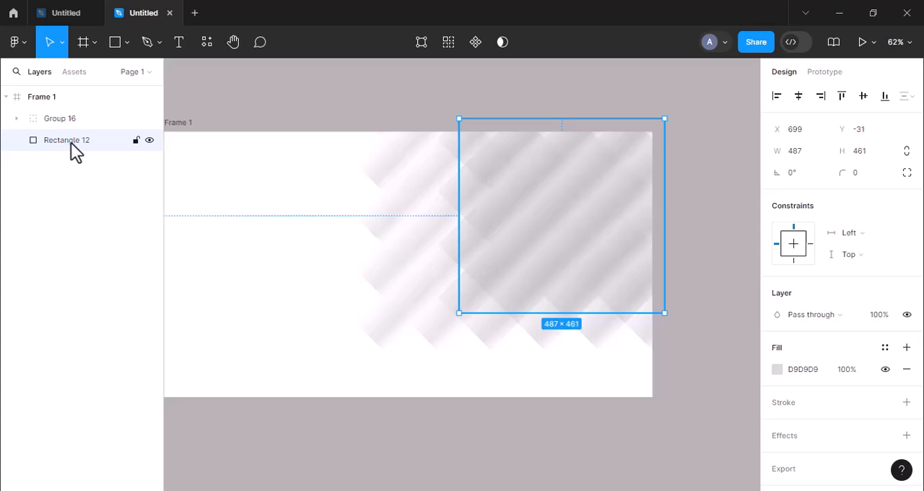
# Set the rectangle's fill to green 12D454
pyautogui.click(777, 369)
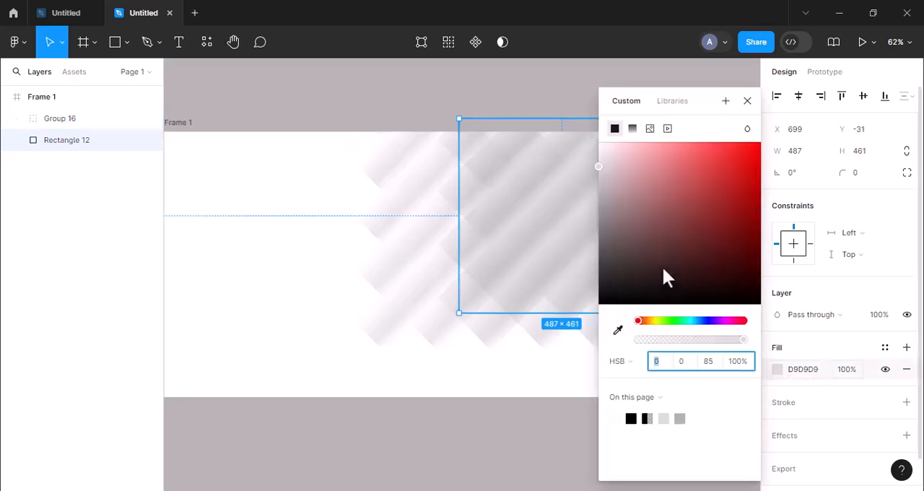
pyautogui.moveTo(647, 243); pyautogui.dragTo(744, 151)
pyautogui.click(650, 320)
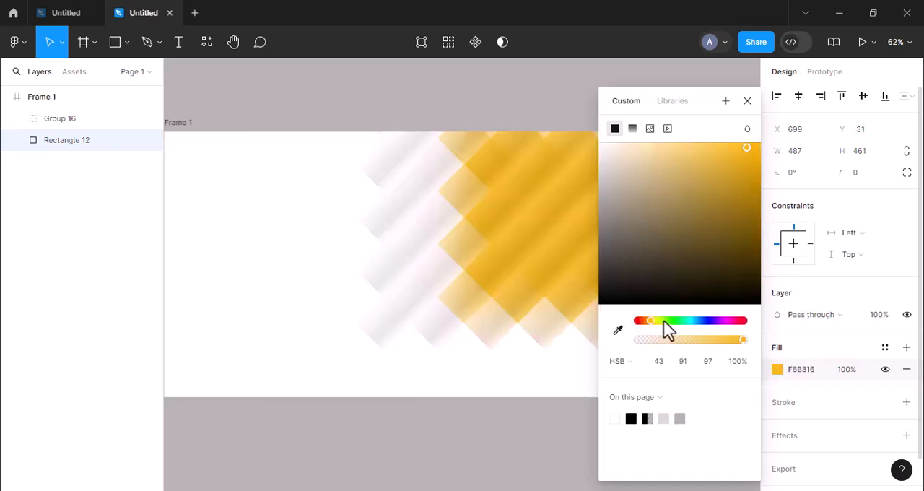
pyautogui.moveTo(664, 320); pyautogui.dragTo(678, 320)
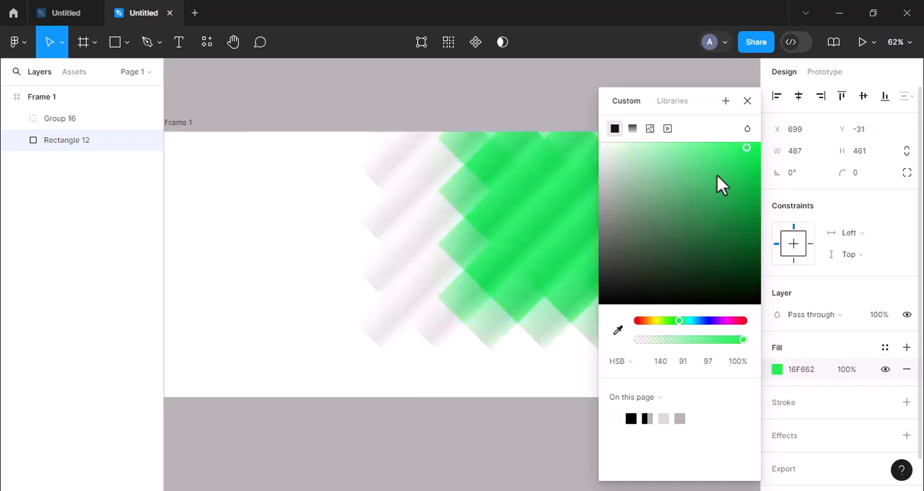
pyautogui.moveTo(748, 161); pyautogui.dragTo(748, 171)
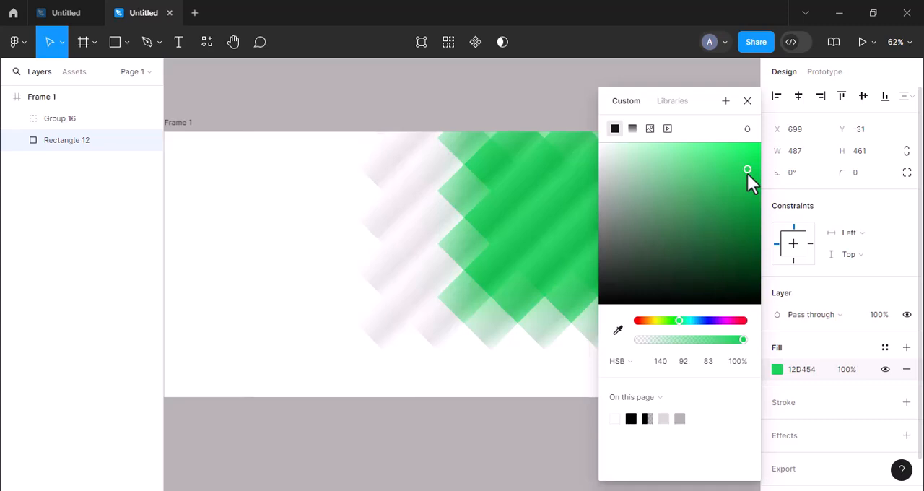
pyautogui.click(748, 101)
# Shift the ribbed pattern group to about X 539, Y -461 within the frame
pyautogui.click(426, 212)
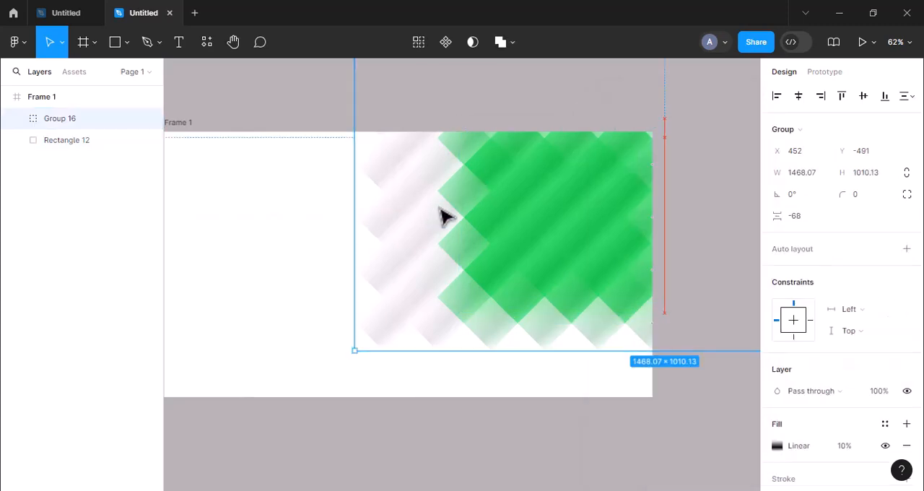
pyautogui.moveTo(446, 216); pyautogui.dragTo(466, 229)
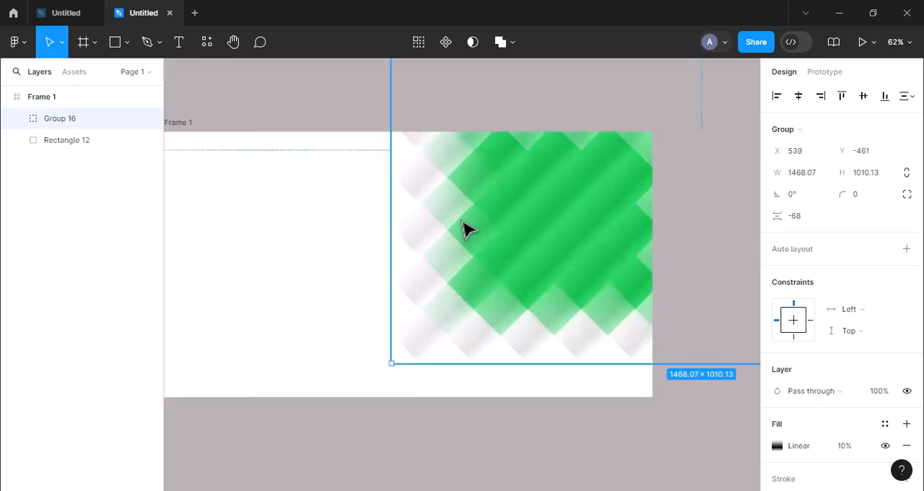
pyautogui.click(485, 446)
# Preview the frame as a full-screen prototype and return to the design file
pyautogui.hscroll(-2, 486, 446)
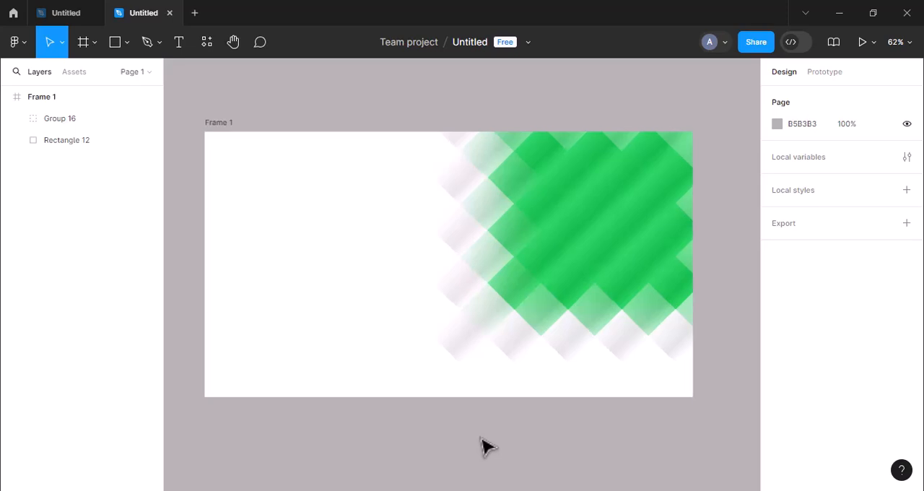
pyautogui.click(862, 42)
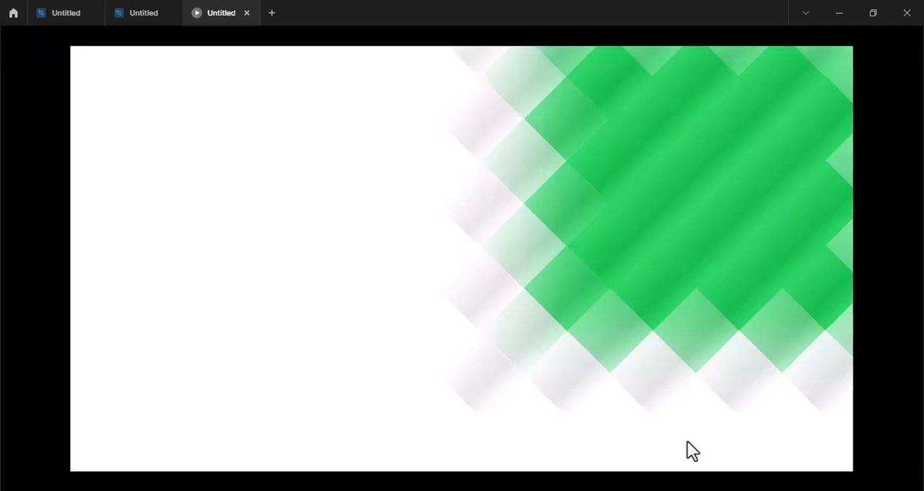
pyautogui.click(137, 12)
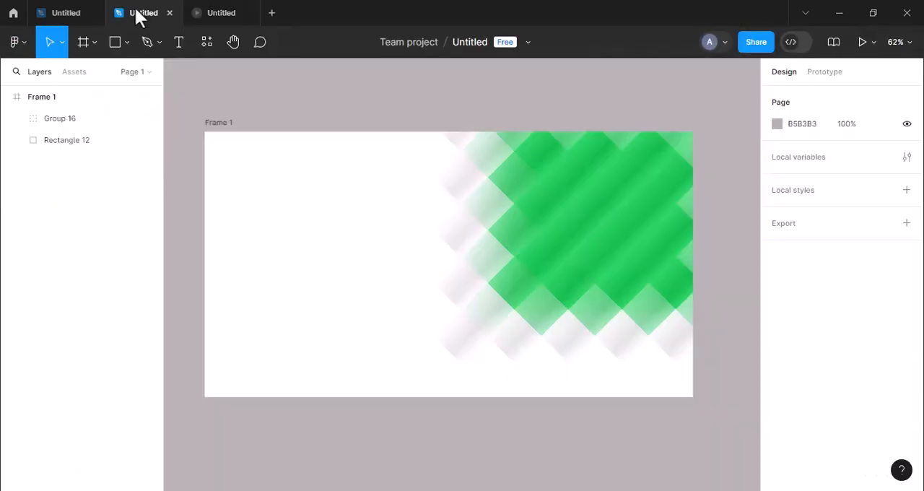
# Change the frame's fill from white to a near-black grey and view the result in the prototype preview
pyautogui.click(219, 128)
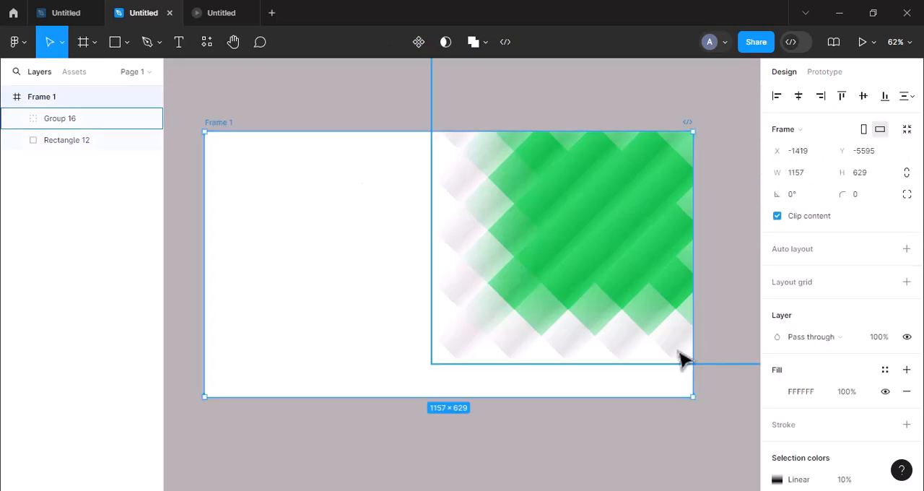
pyautogui.click(777, 392)
pyautogui.moveTo(649, 273); pyautogui.dragTo(620, 294)
pyautogui.click(226, 12)
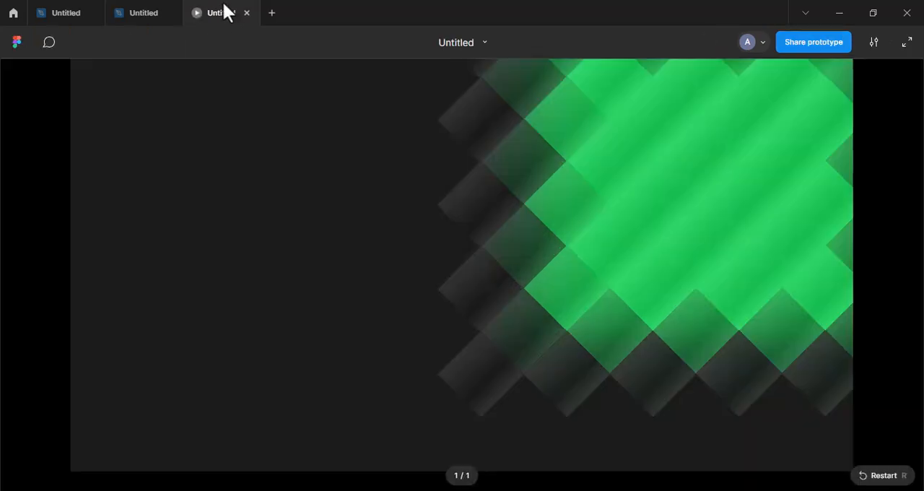